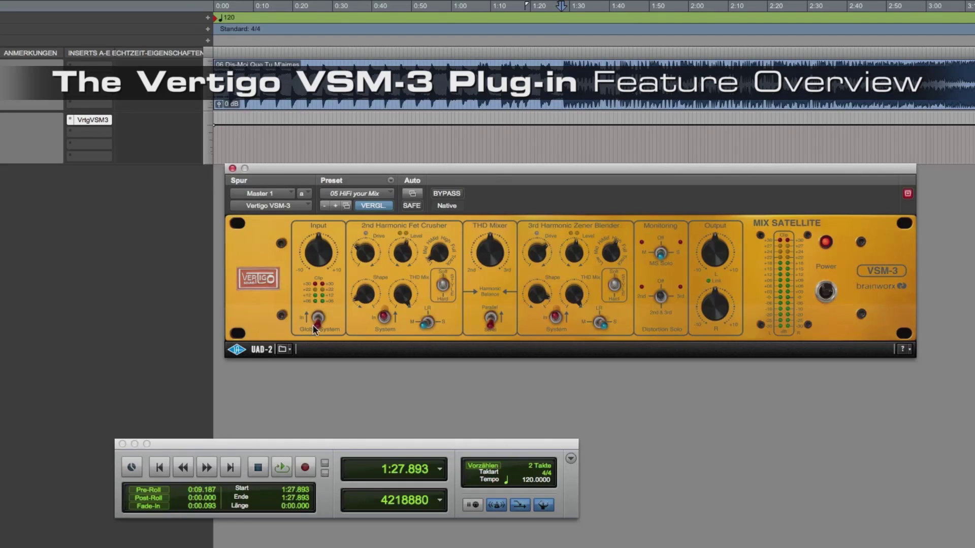
Toggle the Global System switch in the VSM-3's Input section so the processor is engaged
left_click(318, 316)
left_click(321, 317)
mouse_move(438, 252)
mouse_move(404, 286)
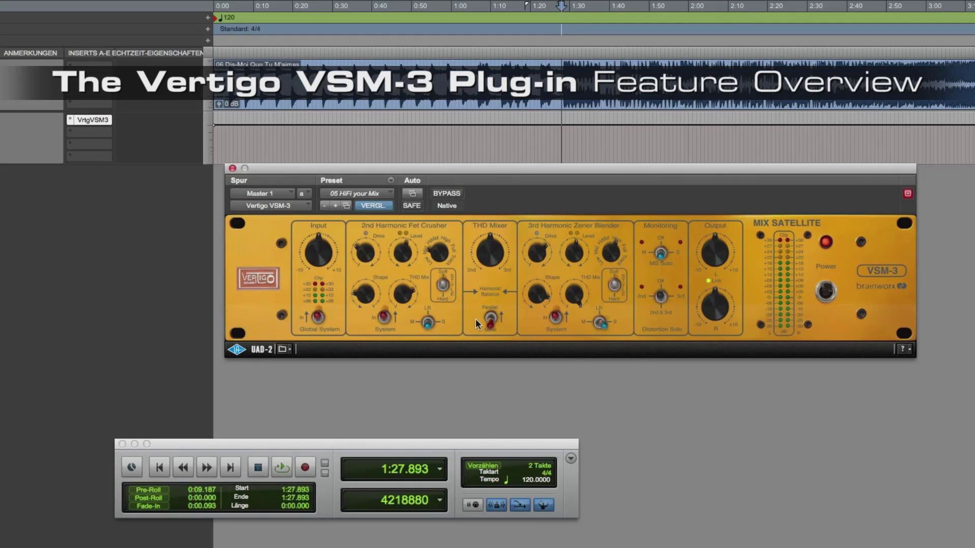
Flip the THD Mixer between its serial and parallel modes and try the mixer control before restoring the original mode
left_click(490, 320)
mouse_move(489, 246)
left_mouse_down()
mouse_move(475, 250)
mouse_move(487, 244)
left_mouse_up()
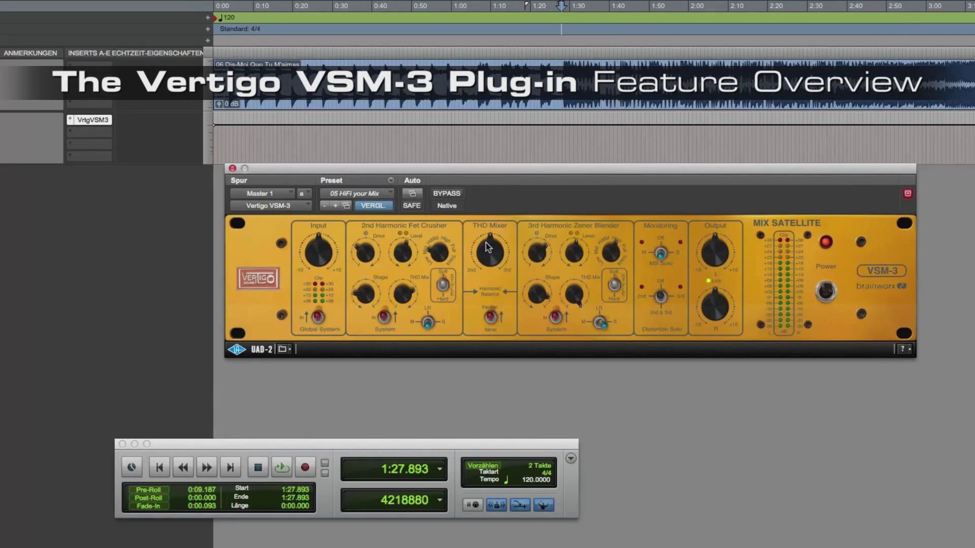
left_click(492, 318)
Solo the mid signal with MS Solo, turn the solo off again, and adjust the upper Output control
left_click_drag(660, 261, 634, 259)
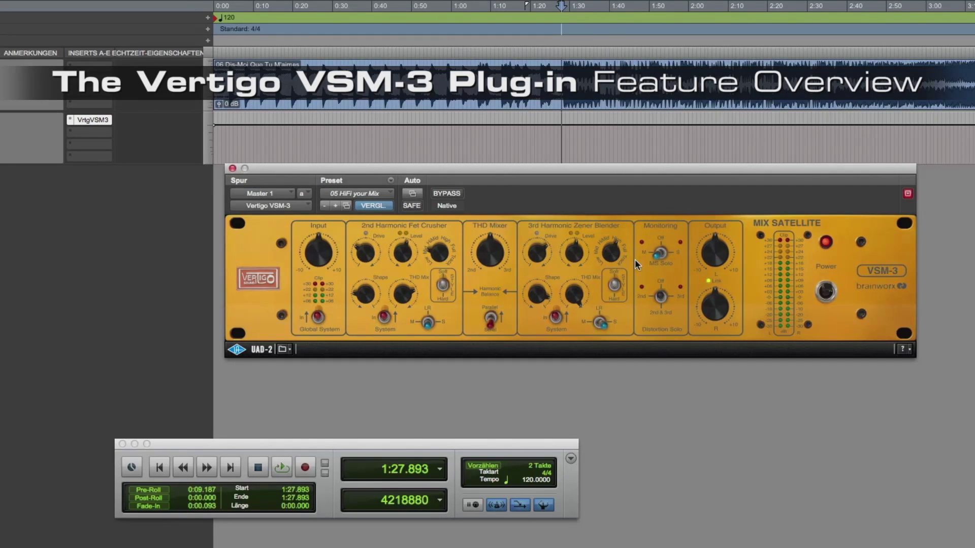
left_click(661, 239)
left_click_drag(718, 242, 711, 244)
Switch the Global System off and on to compare the processed and dry signals
left_click(316, 318)
left_click(316, 317)
left_click(312, 323)
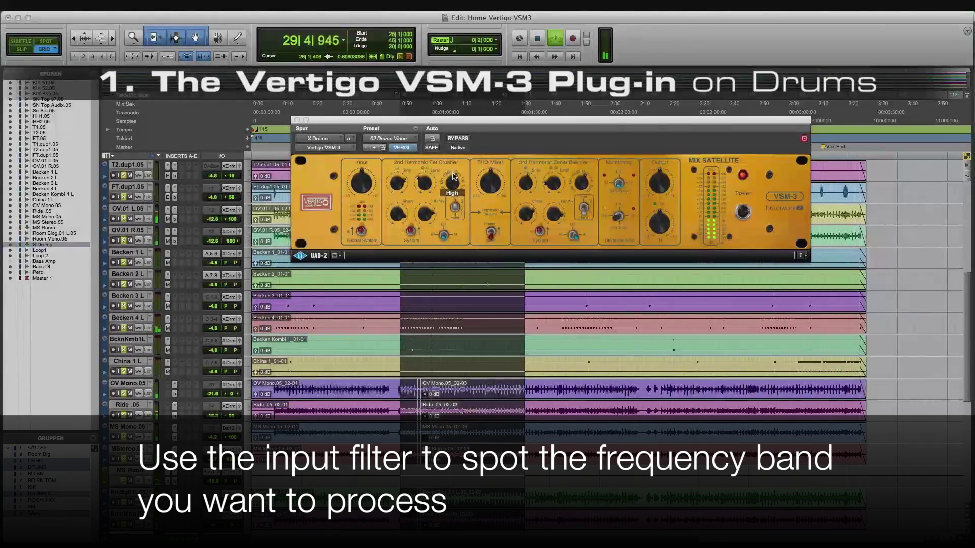
Sweep the 2nd Harmonic FET Crusher's input filter to choose the drum frequency band and adjust its Drive
left_click_drag(454, 176, 456, 200)
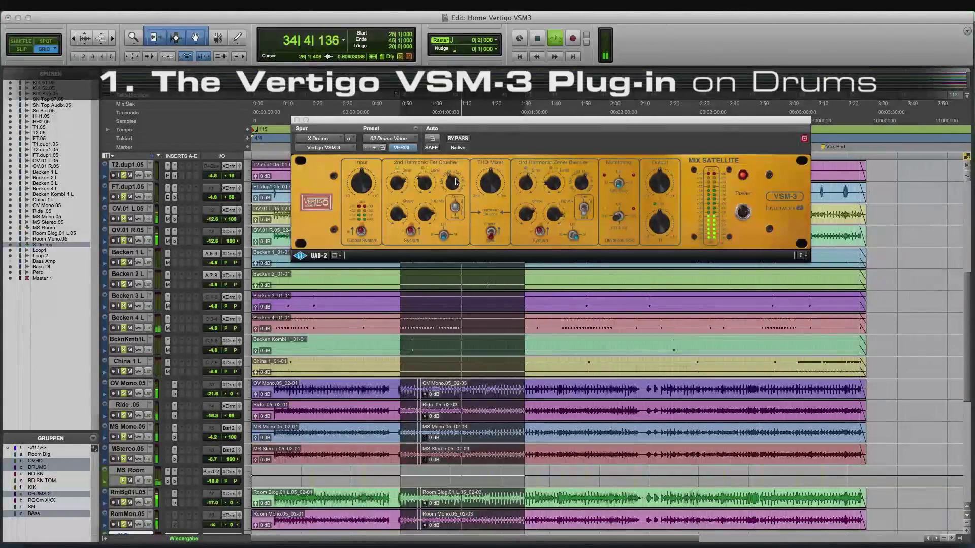
left_click_drag(399, 192, 403, 192)
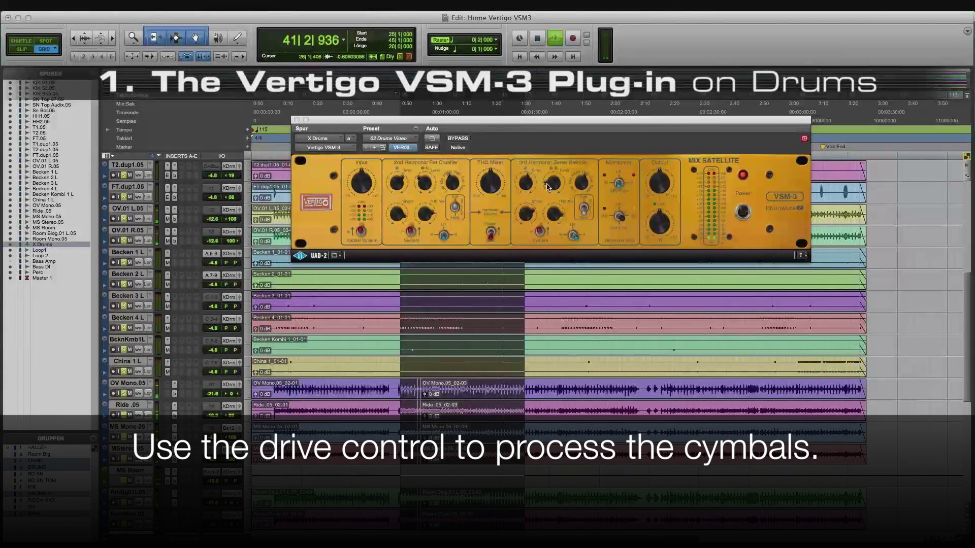
Adjust the 3rd Harmonic Zener Blender's Drive for the cymbals and set its Shape filter to 32 %
mouse_move(528, 184)
left_click_drag(528, 184, 526, 181)
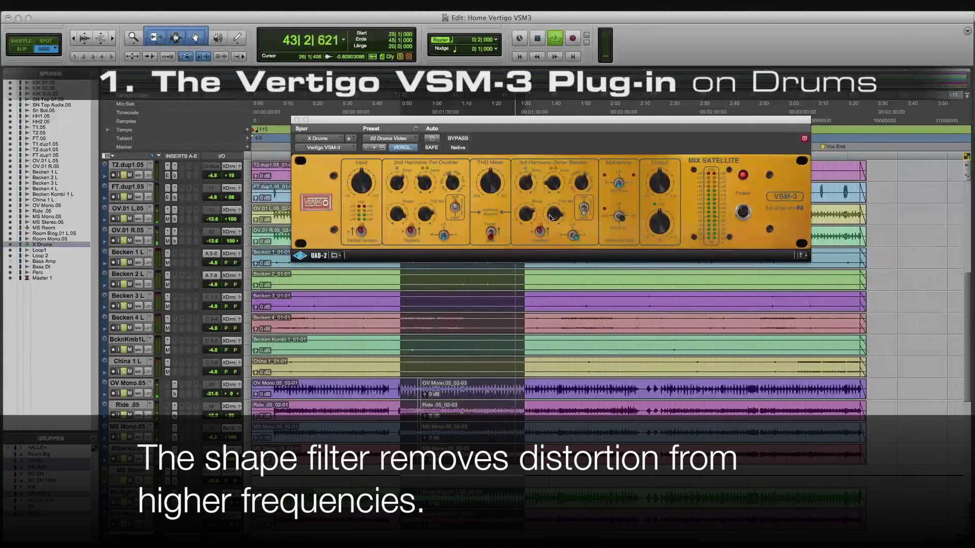
left_click_drag(528, 214, 526, 280)
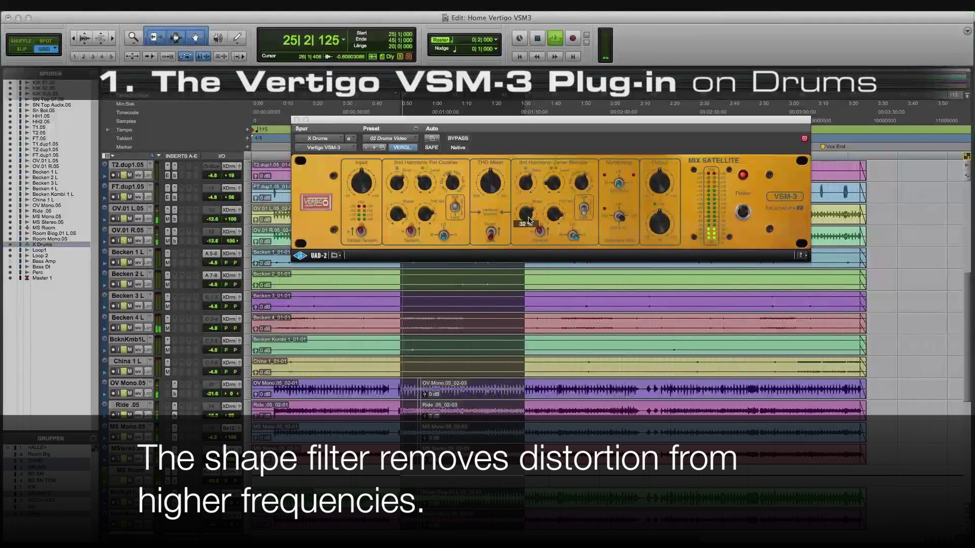
Compare hard and soft knee on the Zener Blender, and toggle the System switches of both harmonic sections
left_click(584, 208)
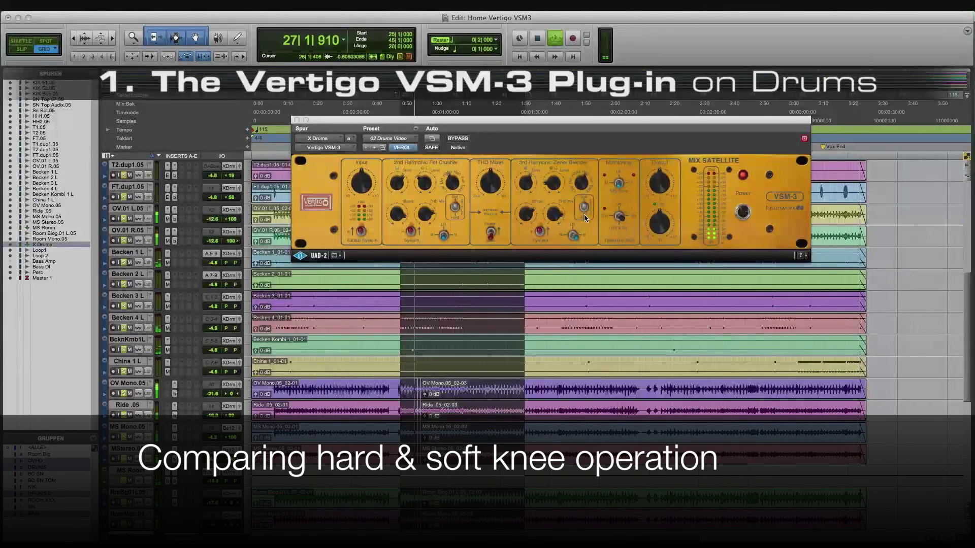
left_click(584, 211)
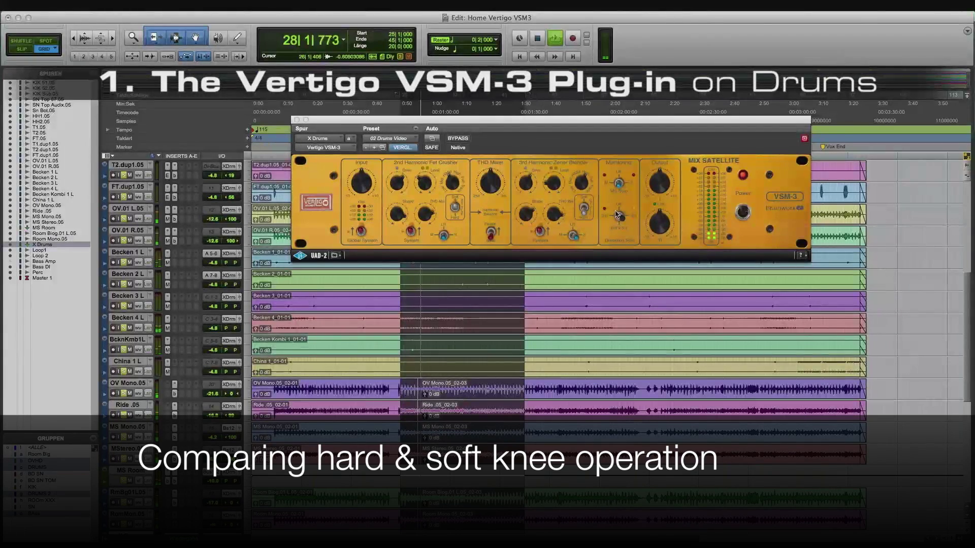
left_click(411, 235)
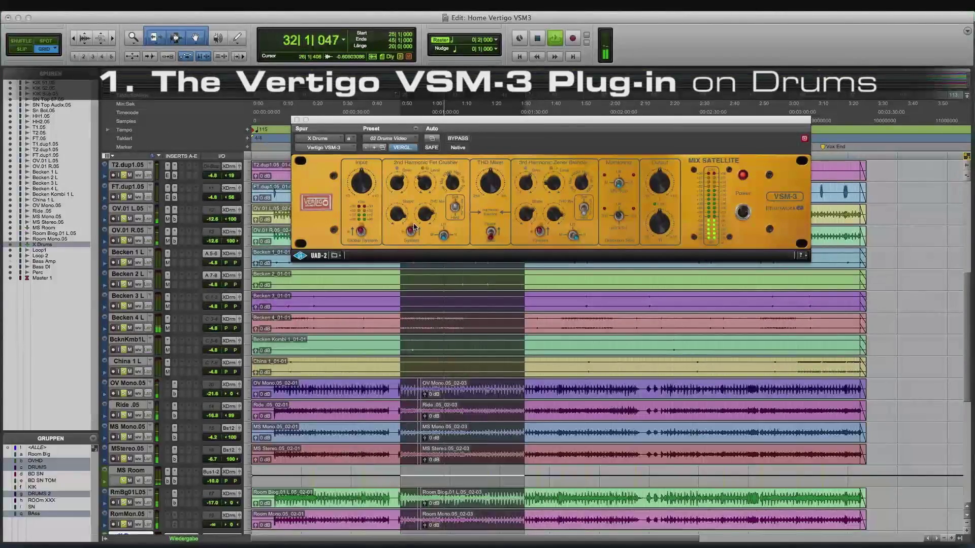
left_click(540, 232)
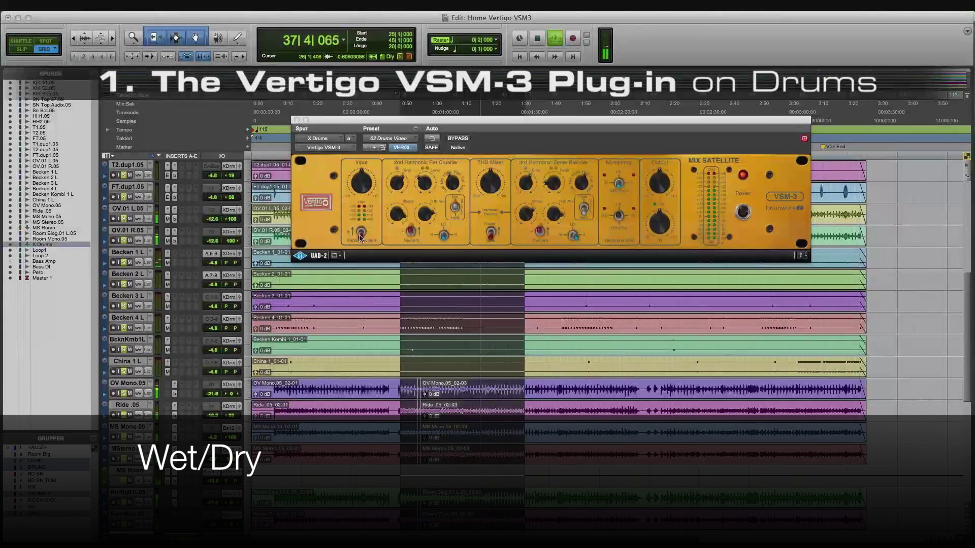
Raise the Level of the FET Crusher and the Zener Blender on the drums, comparing wet and dry with the Global System switch
left_click_drag(423, 185, 424, 178)
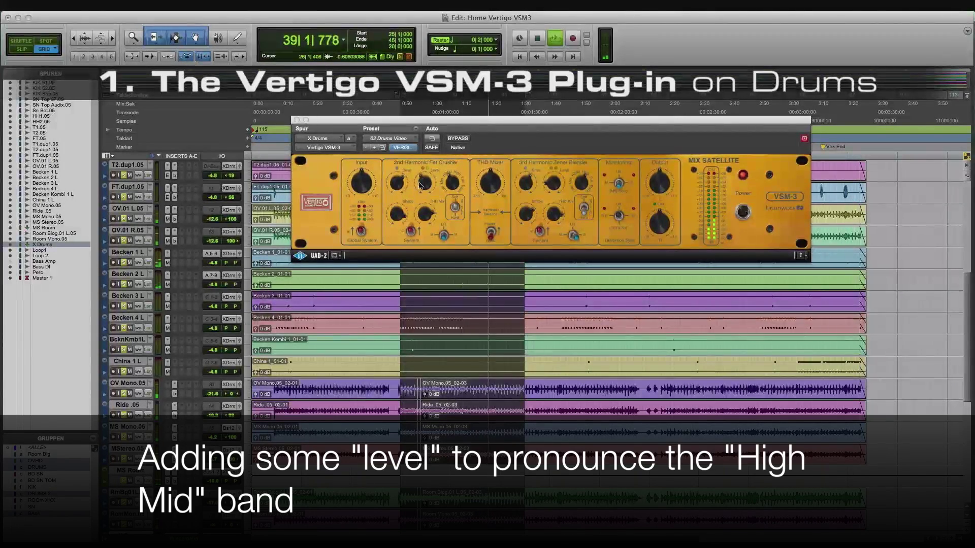
left_click(358, 231)
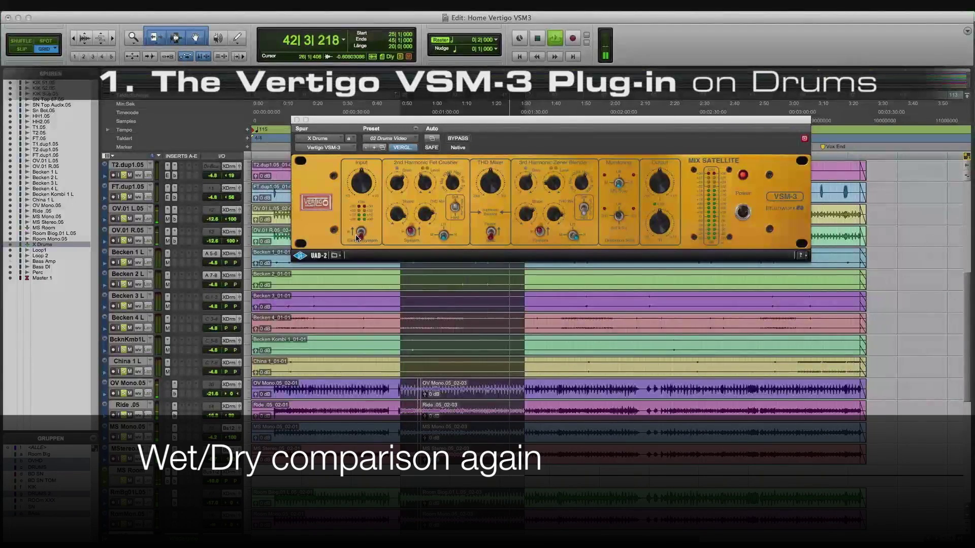
left_click_drag(547, 183, 554, 172)
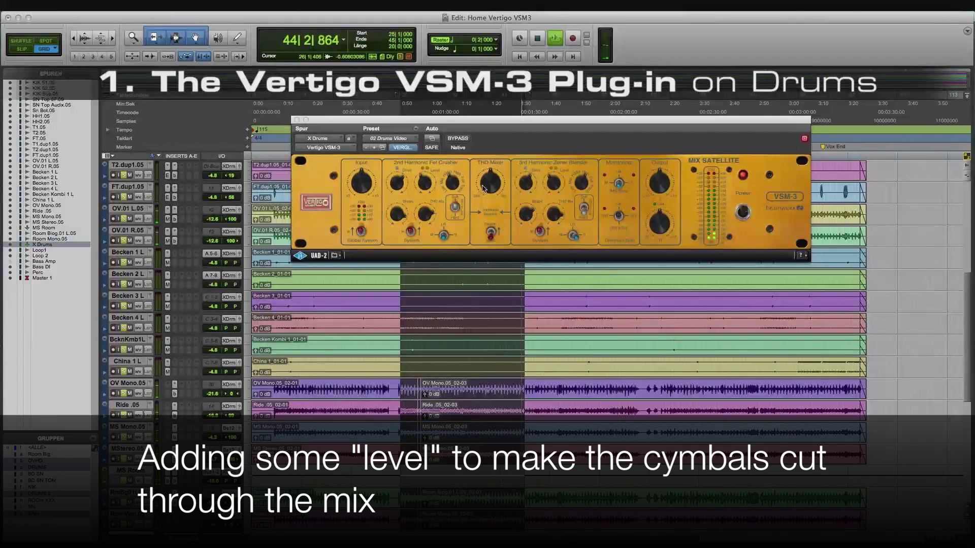
left_click(360, 233)
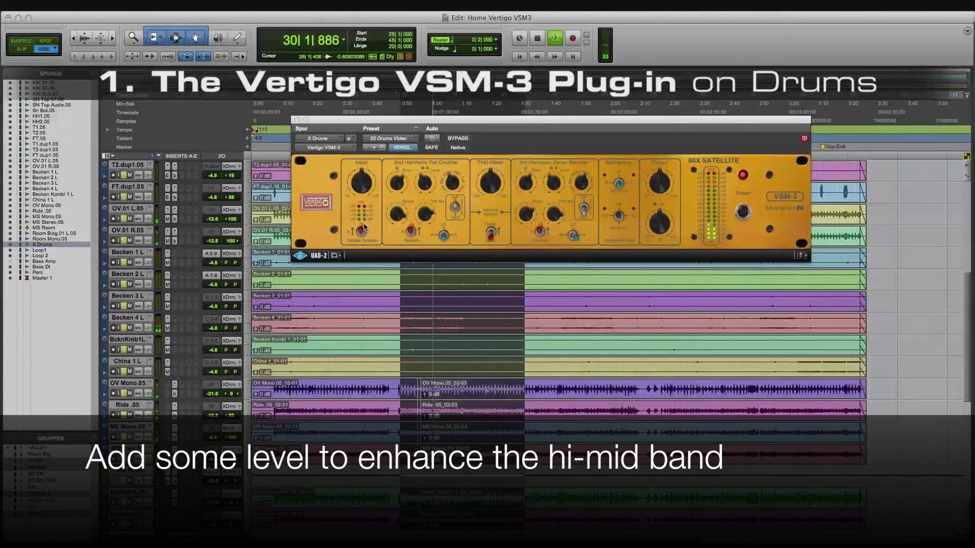
Set the Zener Blender's Level to 37 % on the drums and stop playback
mouse_move(553, 187)
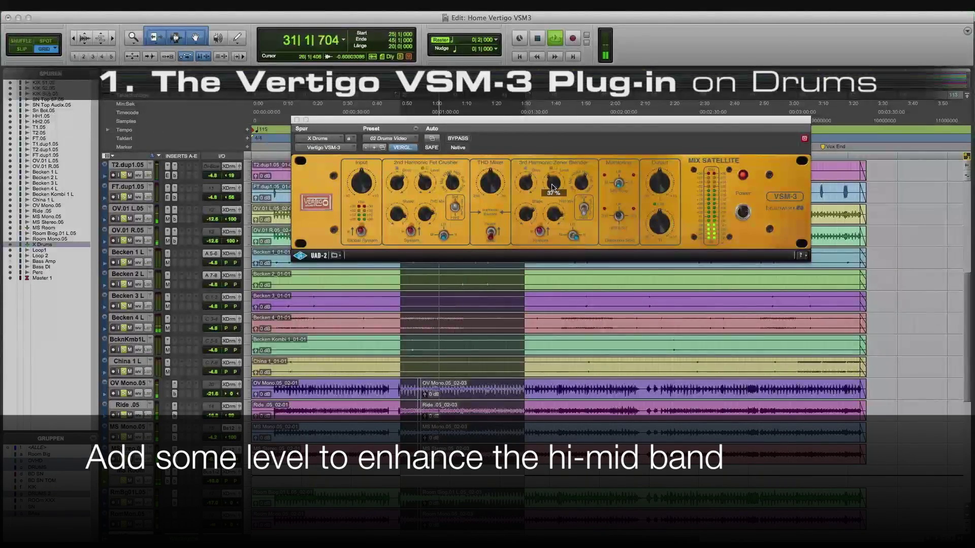
mouse_move(424, 186)
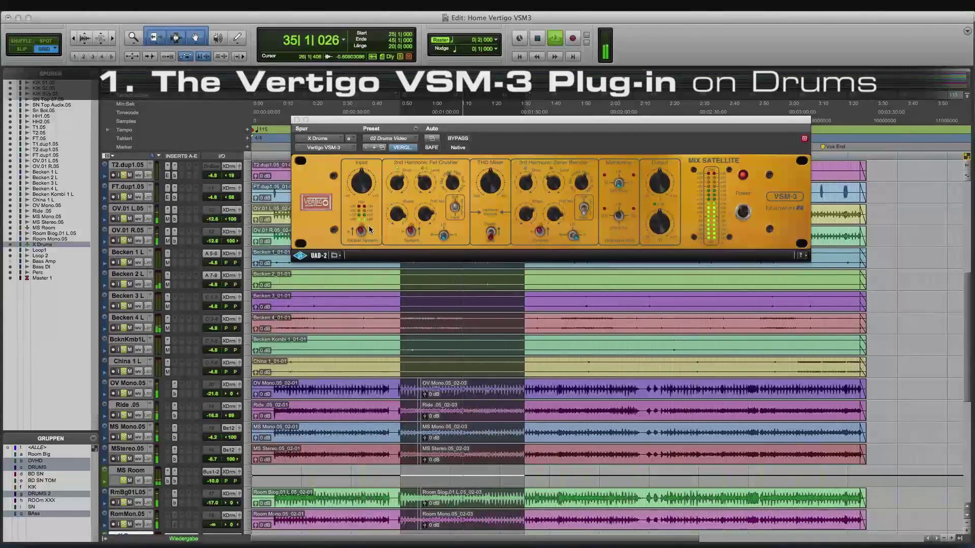
key("space")
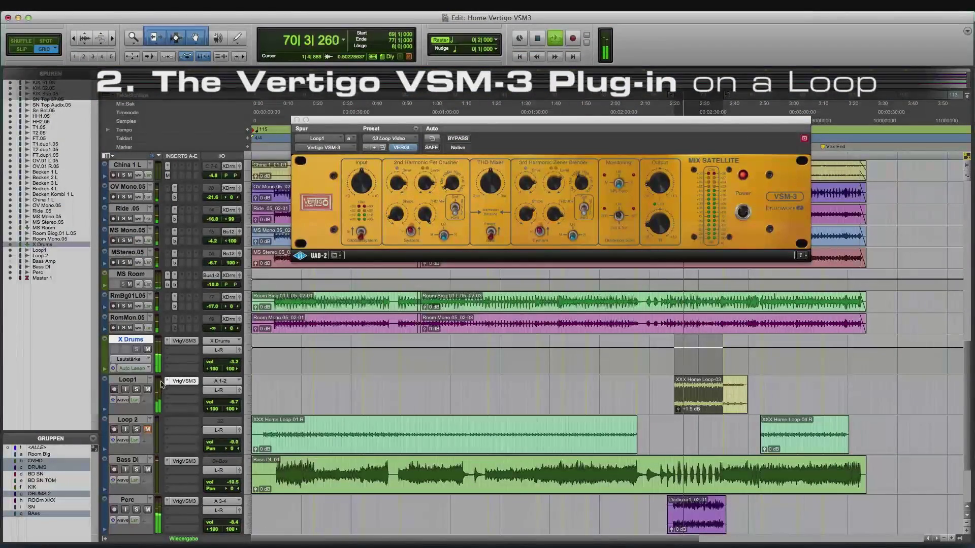
Solo the Loop1 track and switch on the Global System of its VSM-3 insert
left_click(137, 393)
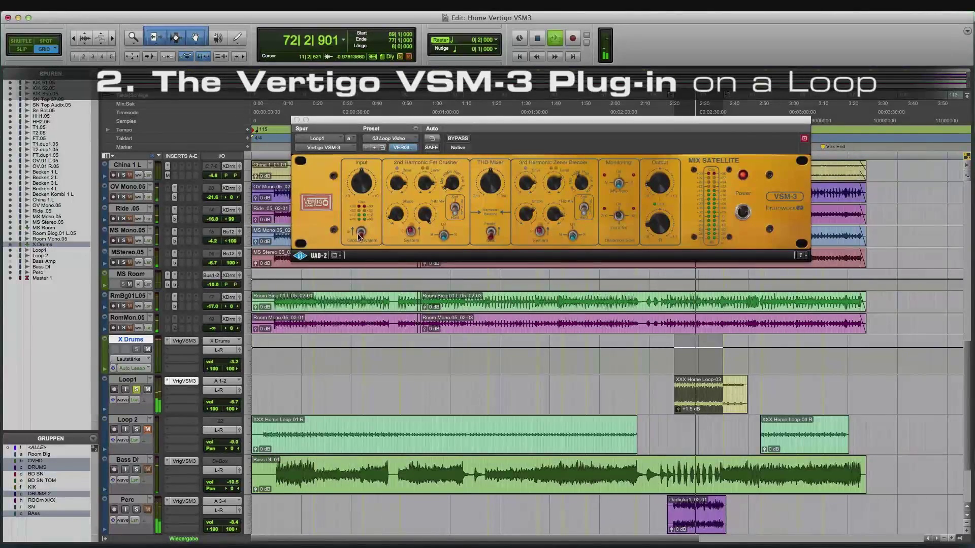
left_click(362, 216)
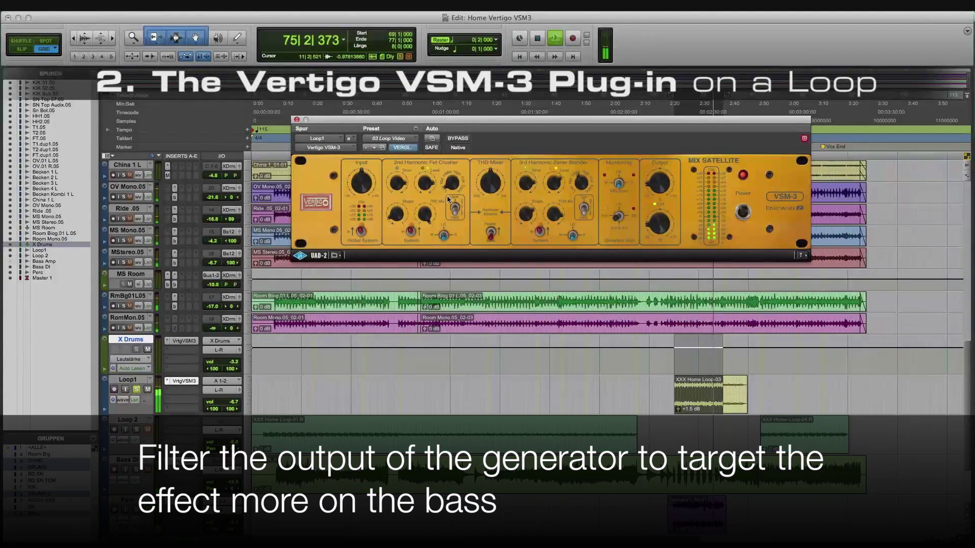
Set the FET Crusher's Shape to 17 % on Loop1, try its knee switch, and turn Distortion Solo off
left_click_drag(396, 212, 399, 141)
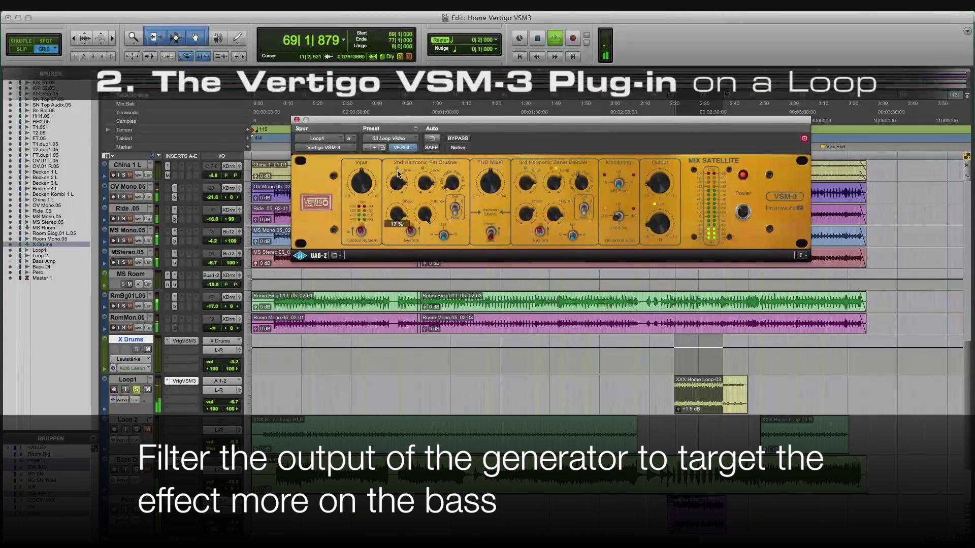
left_click(458, 209)
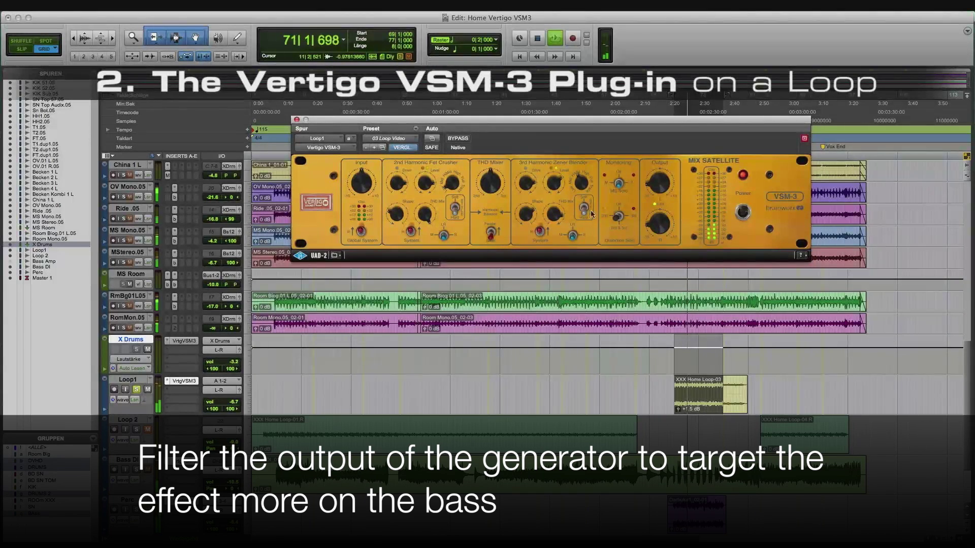
left_click(628, 215)
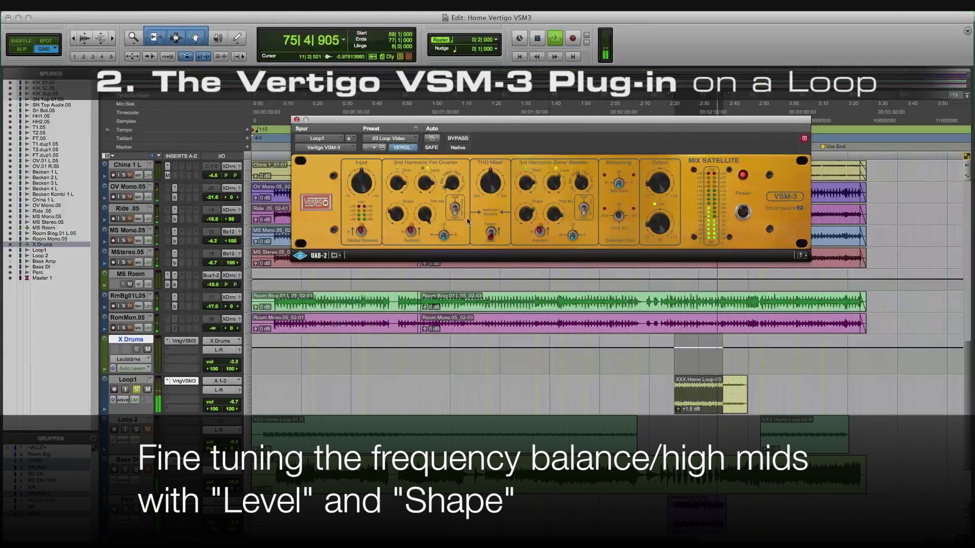
Compare Loop1 wet and dry with the Global System switch, first soloed and again unsoloed in the full mix
left_click(360, 232)
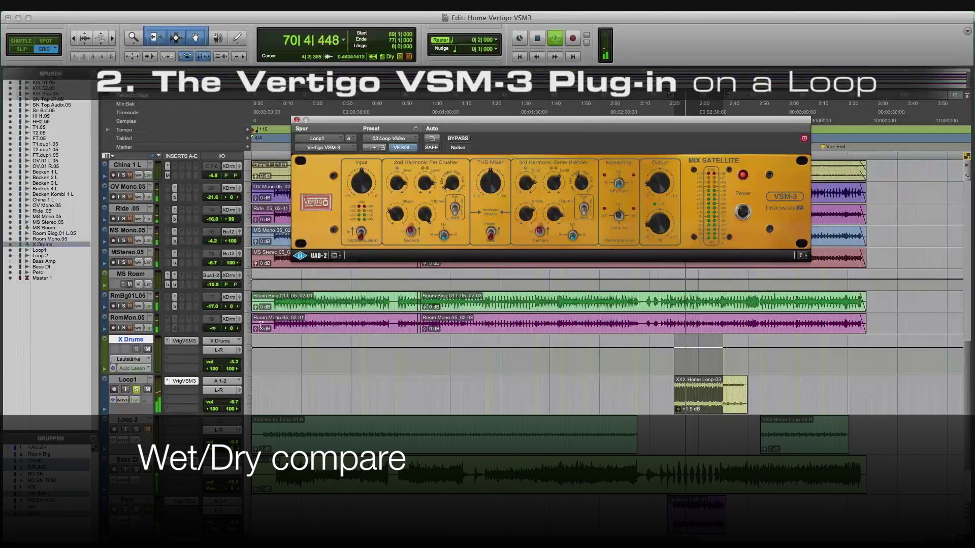
left_click(137, 390)
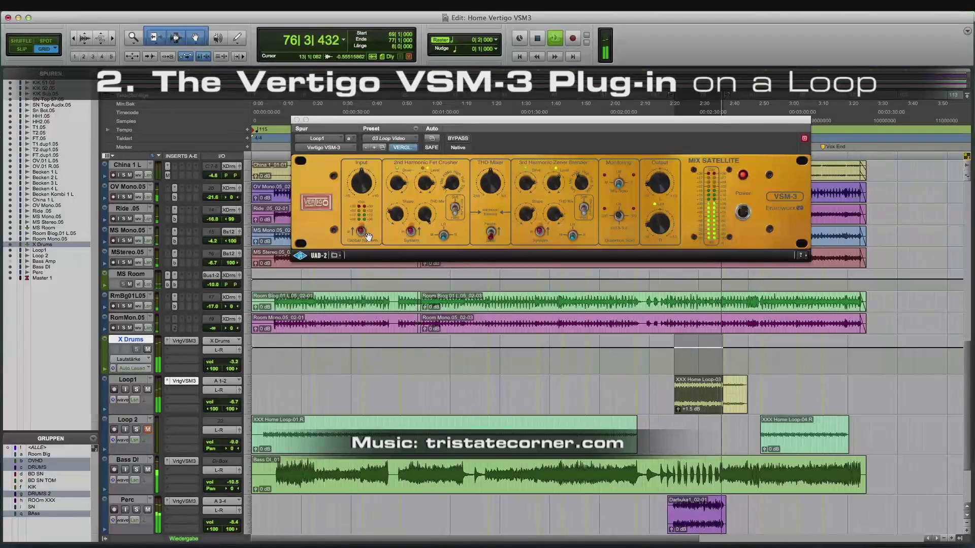
left_click(369, 234)
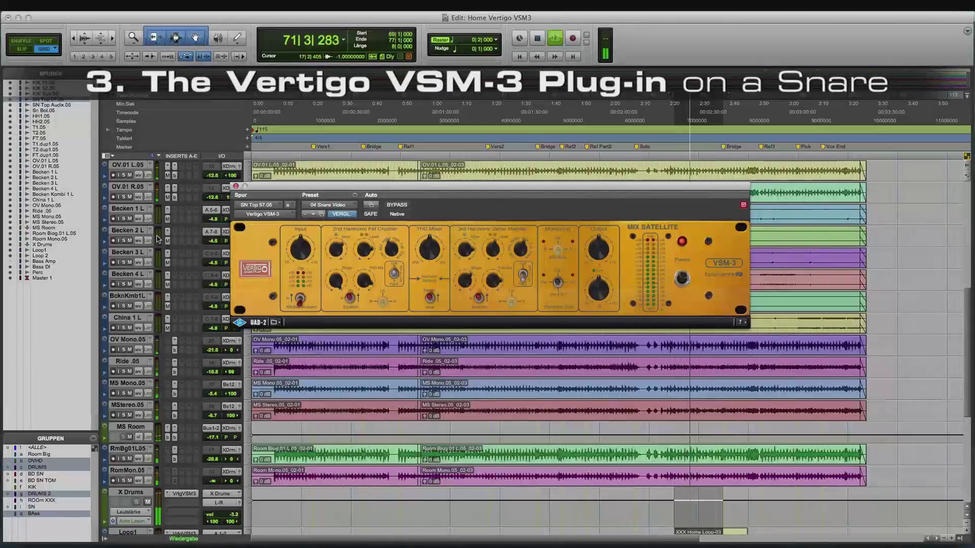
Solo the SNTop57.05 snare track
scroll(158, 239, "up", 10)
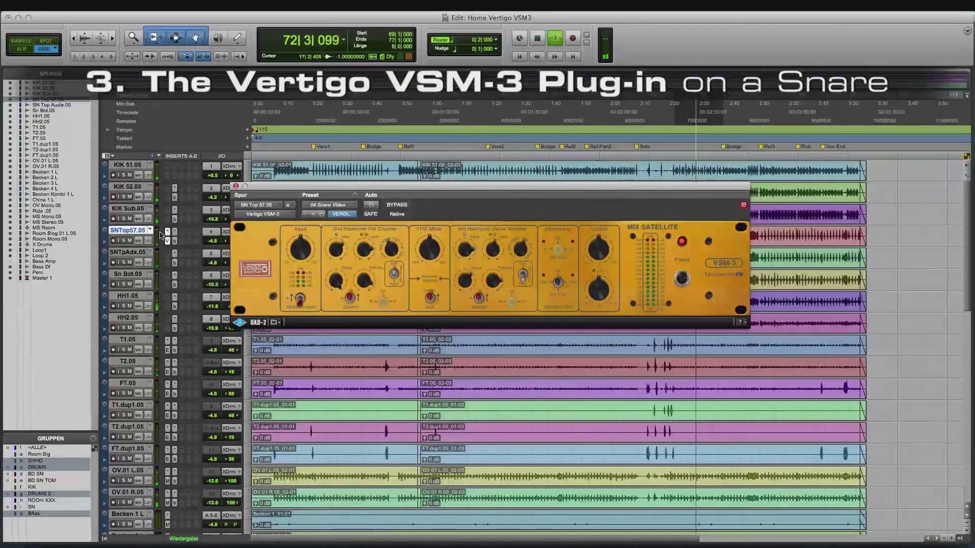
left_click(124, 241)
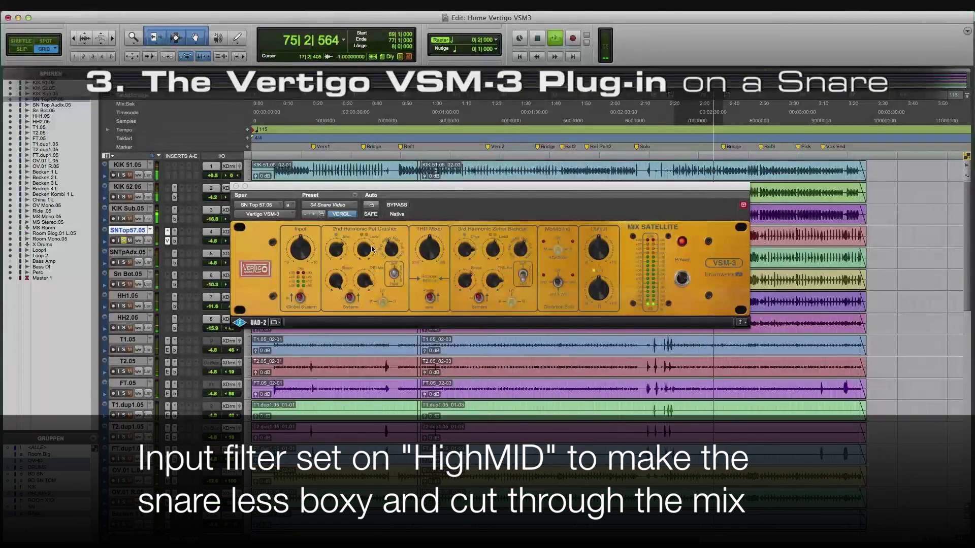
left_click(273, 247)
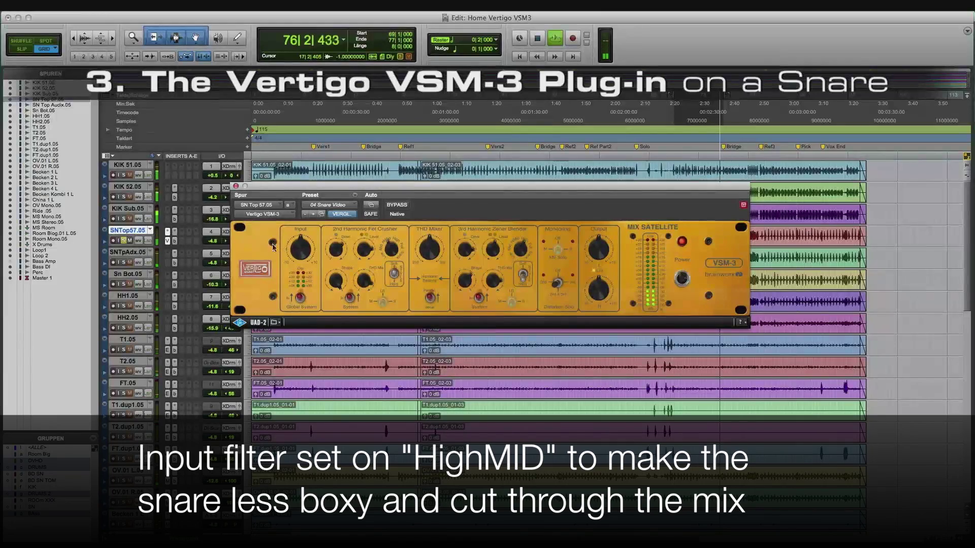
Adjust the FET Crusher's Drive on the snare and raise the Zener Blender's Level for more sizzle
mouse_move(332, 261)
left_click_drag(331, 261, 336, 261)
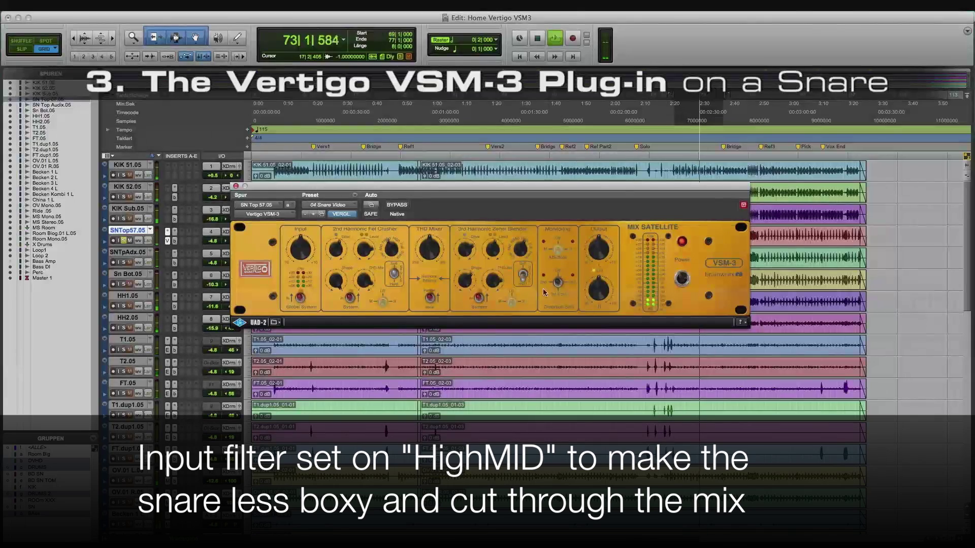
left_click_drag(492, 253, 492, 250)
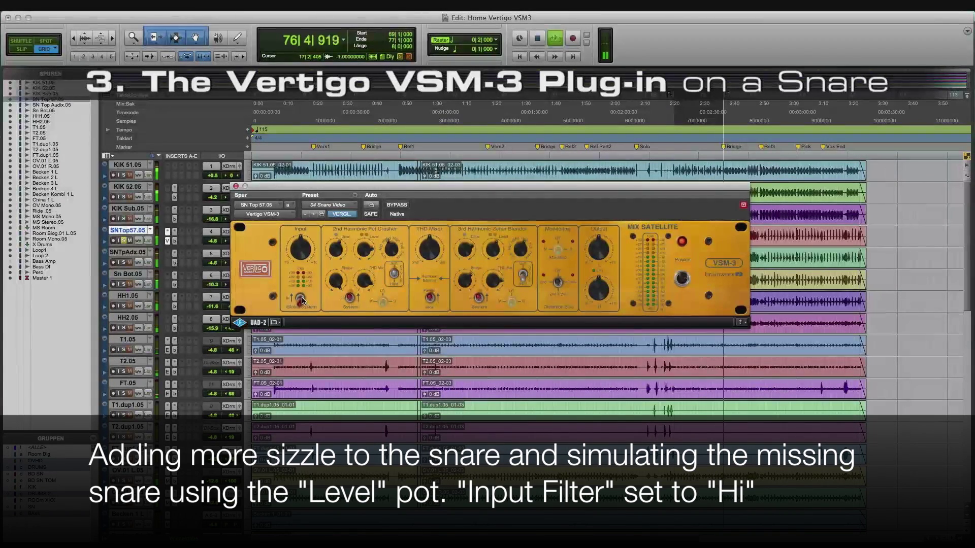
Unsolo the SNTop57.05 track and toggle the Global System switch to compare the wet and dry snare in the mix
left_click(123, 240)
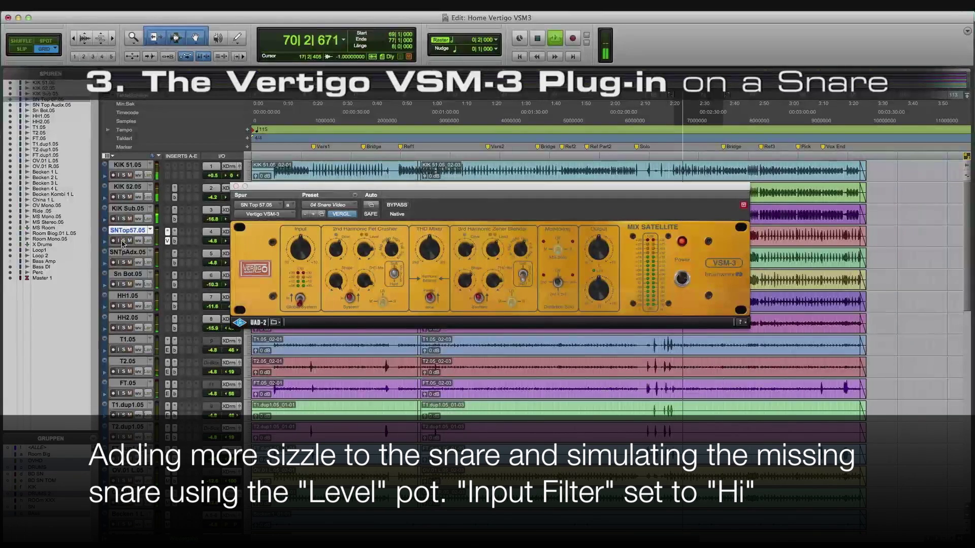
left_click(301, 301)
left_click_drag(301, 296, 302, 305)
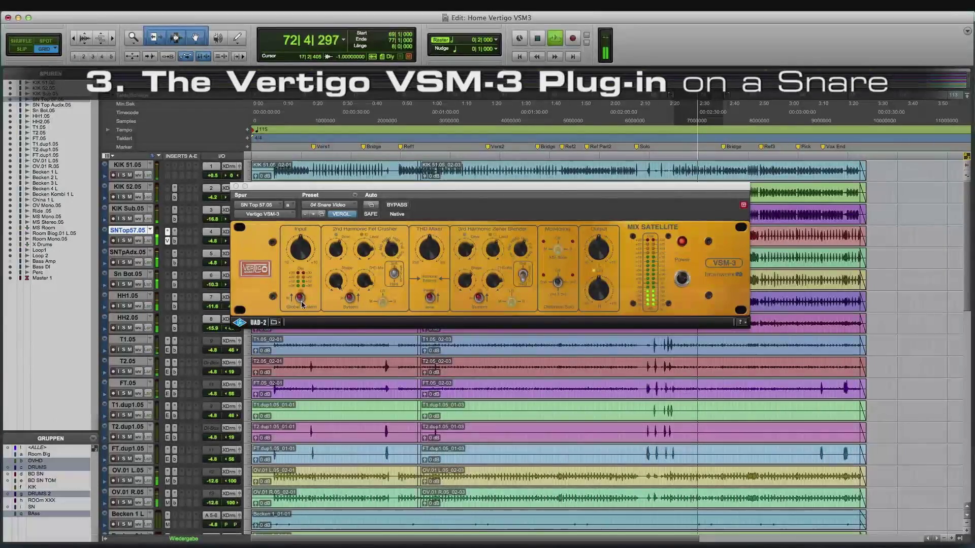
left_click_drag(302, 305, 302, 294)
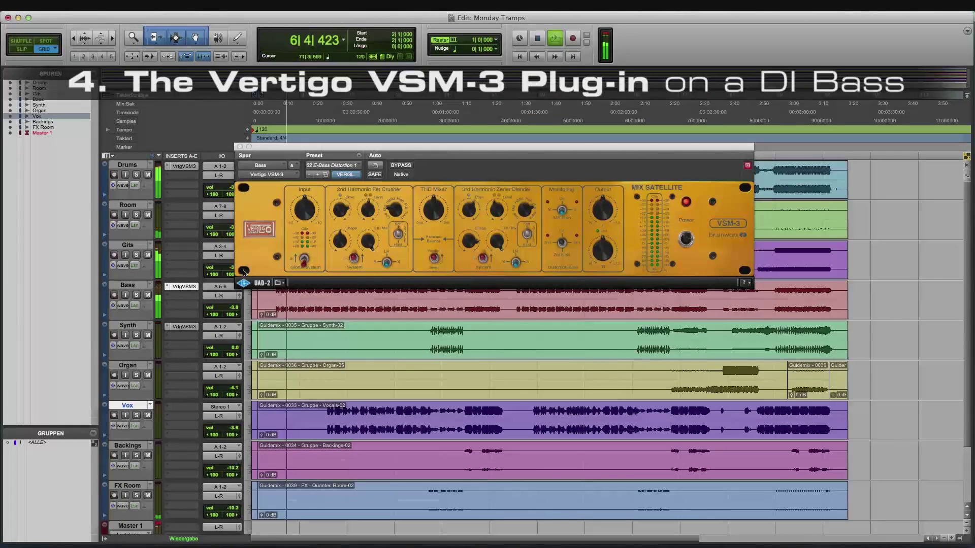
Solo the Bass track and adjust the FET Crusher's Drive and Shape for an amp-like tone
left_click(136, 296)
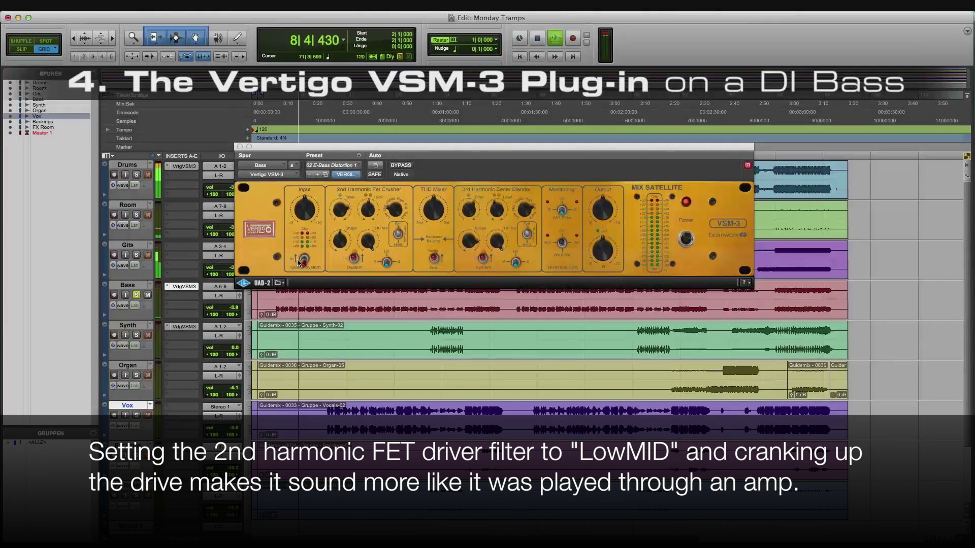
left_click_drag(341, 210, 342, 212)
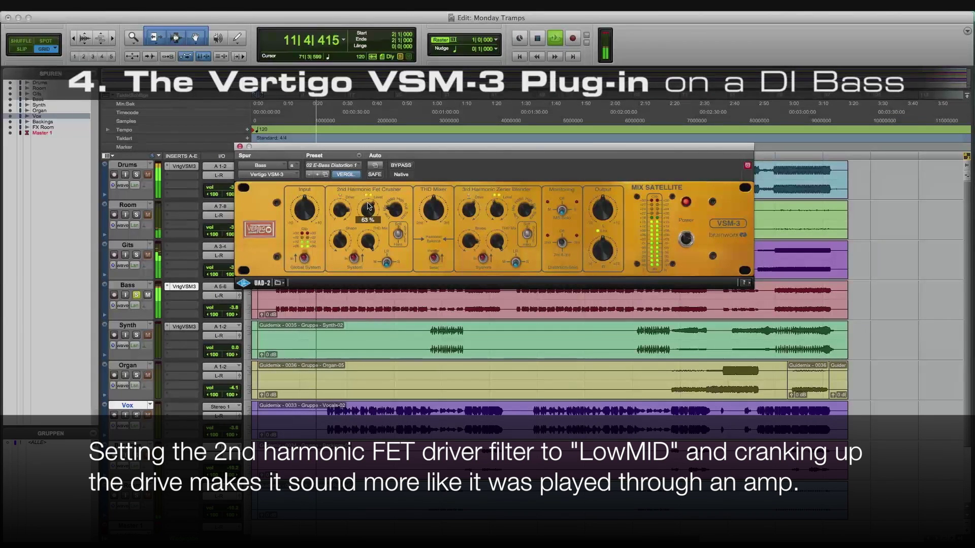
left_click_drag(344, 236, 347, 231)
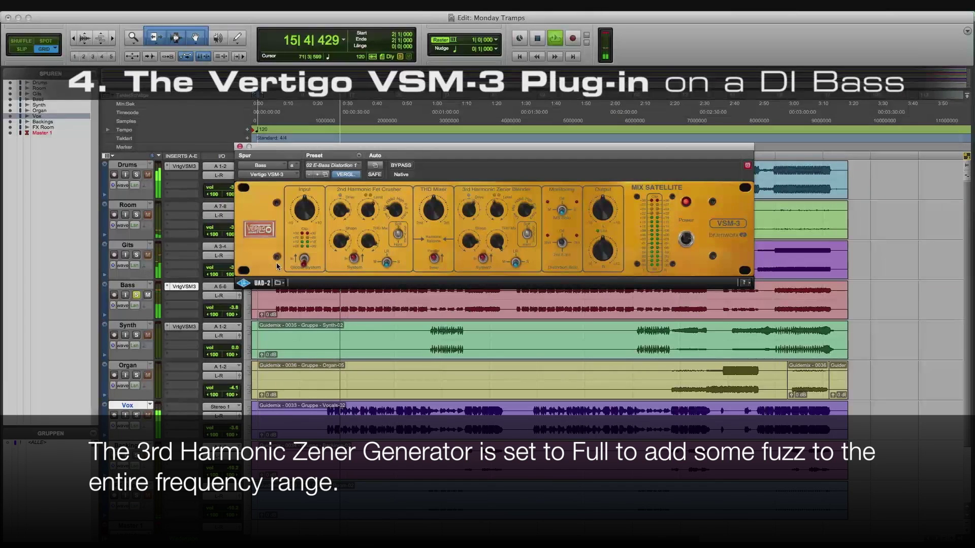
Compare the bass wet and dry with the Global System switch, first unsoloed in the full mix and again soloed
left_click(136, 297)
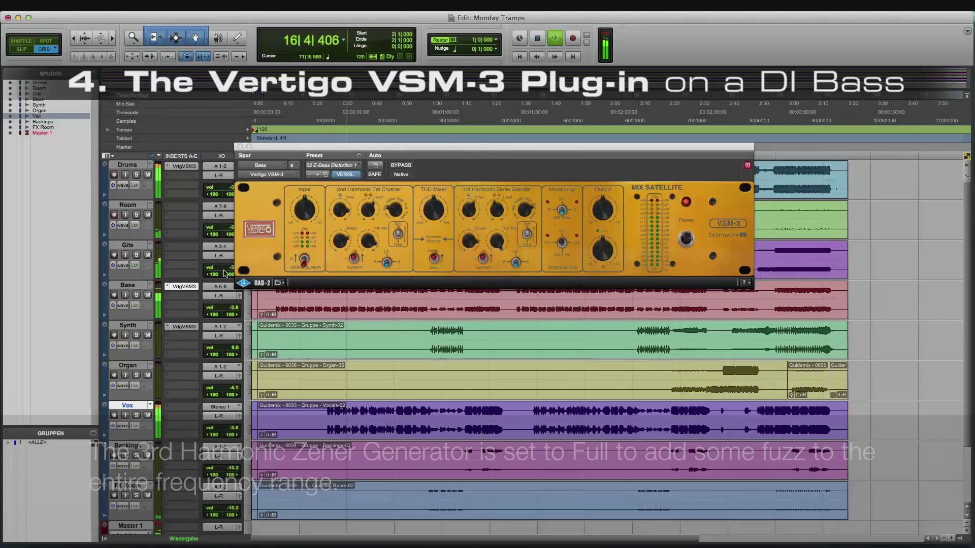
left_click(303, 258)
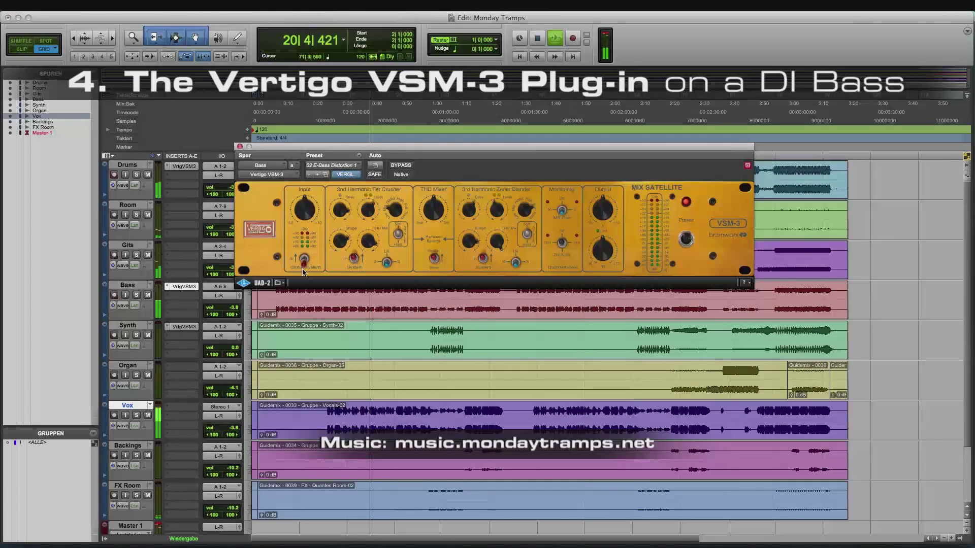
left_click_drag(303, 257, 303, 270)
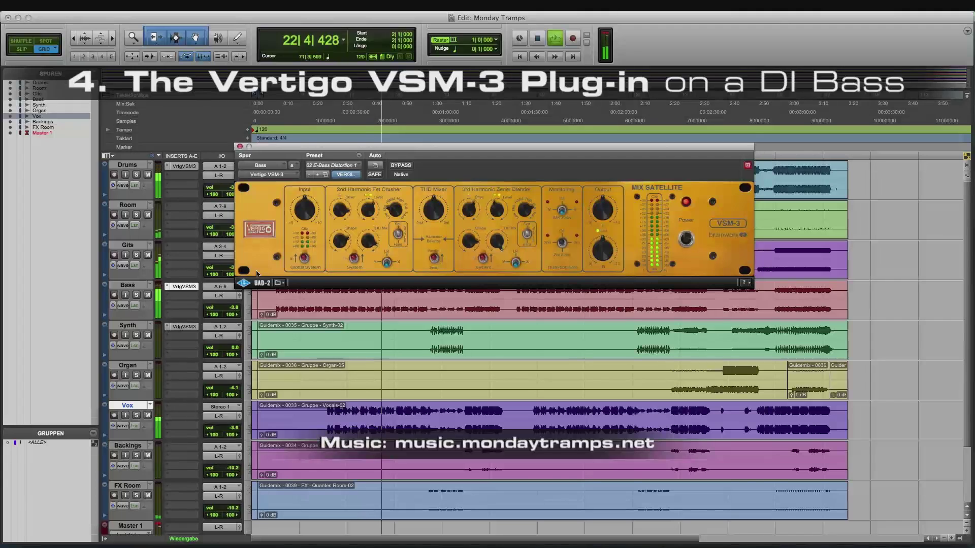
left_click(137, 296)
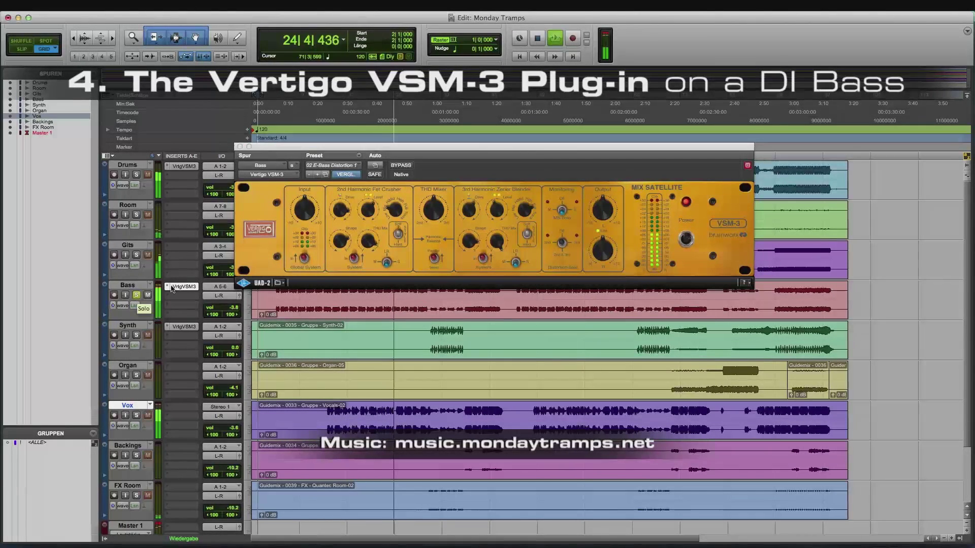
left_click(311, 262)
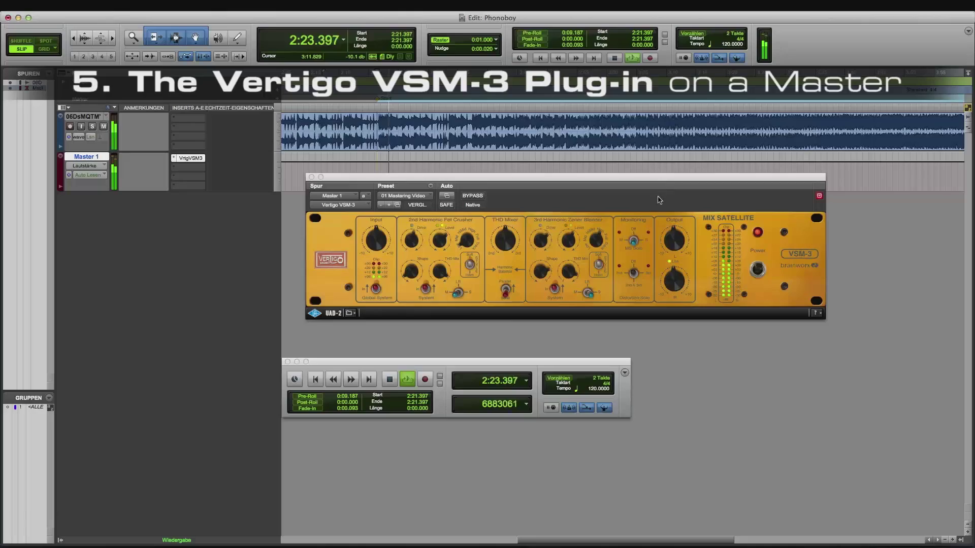
On the Master 1 plug-in, monitor only the FET Crusher's distortion and sweep its input filter to find the frequency band
left_click(618, 264)
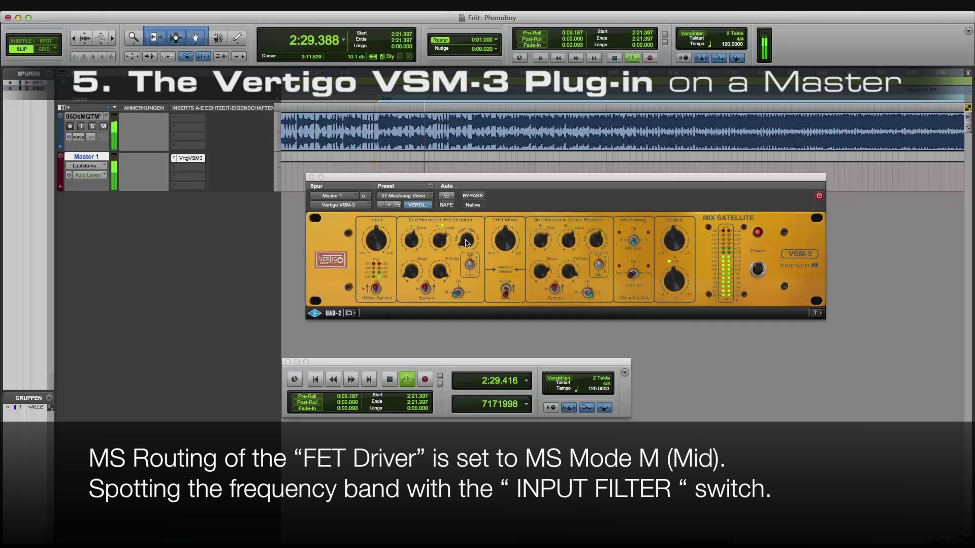
left_click(466, 237)
left_click_drag(466, 233, 471, 206)
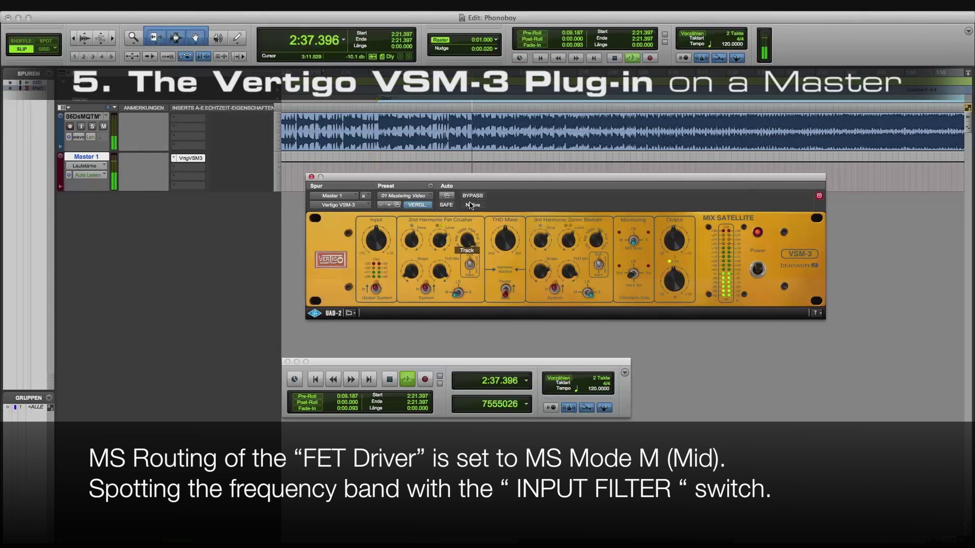
left_click_drag(470, 214, 456, 251)
Sweep the FET Crusher's Shape and adjust its Drive to add even harmonics to the song's bass content
left_click(417, 265)
left_click_drag(417, 265, 417, 188)
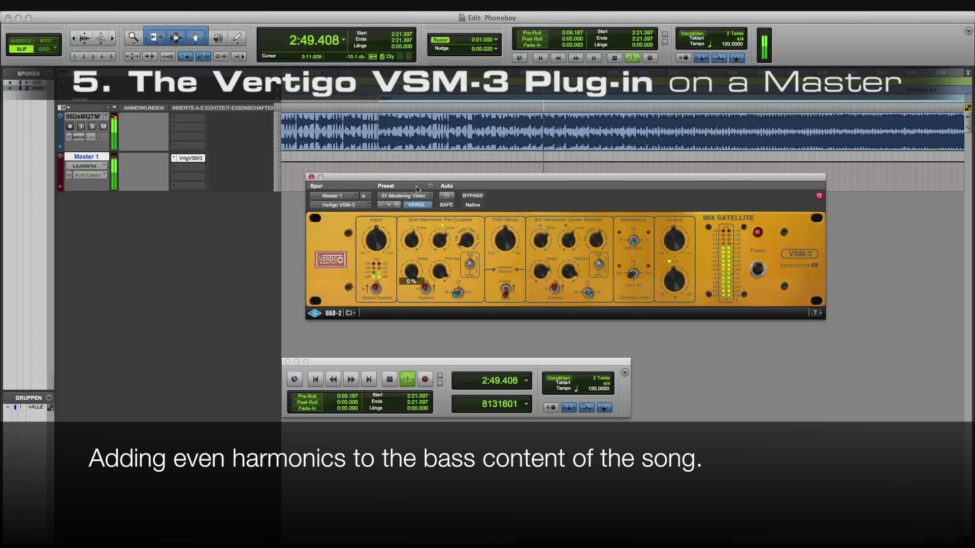
mouse_move(414, 237)
left_mouse_down()
mouse_move(416, 268)
mouse_move(413, 233)
mouse_move(414, 241)
left_mouse_up()
left_click_drag(415, 274, 409, 343)
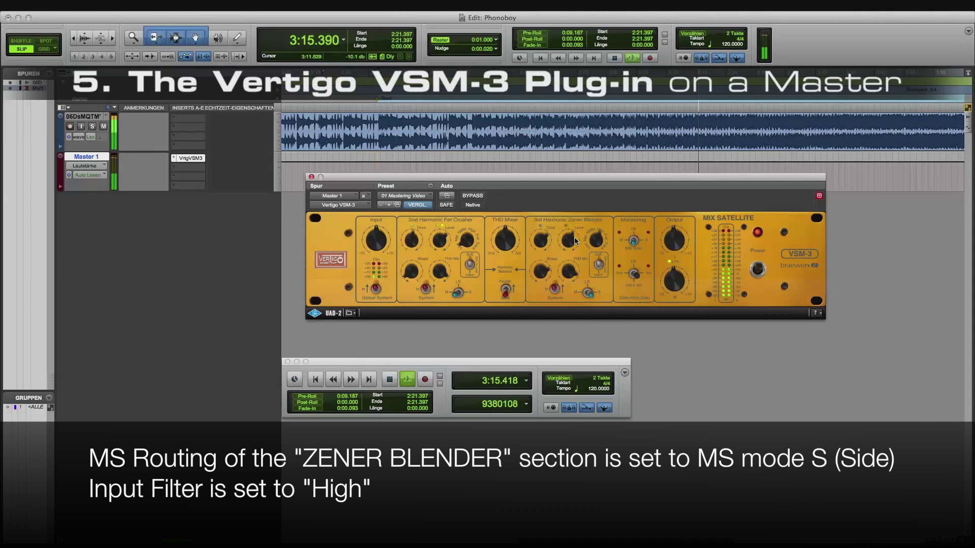
Adjust the Zener Blender's Level and Drive for the side signal on the master
mouse_move(571, 243)
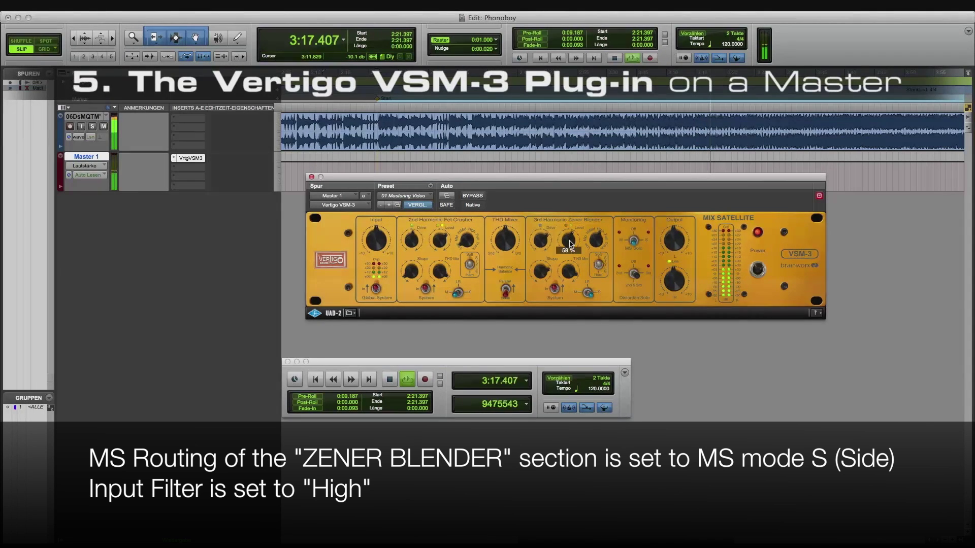
left_click_drag(570, 248, 542, 236)
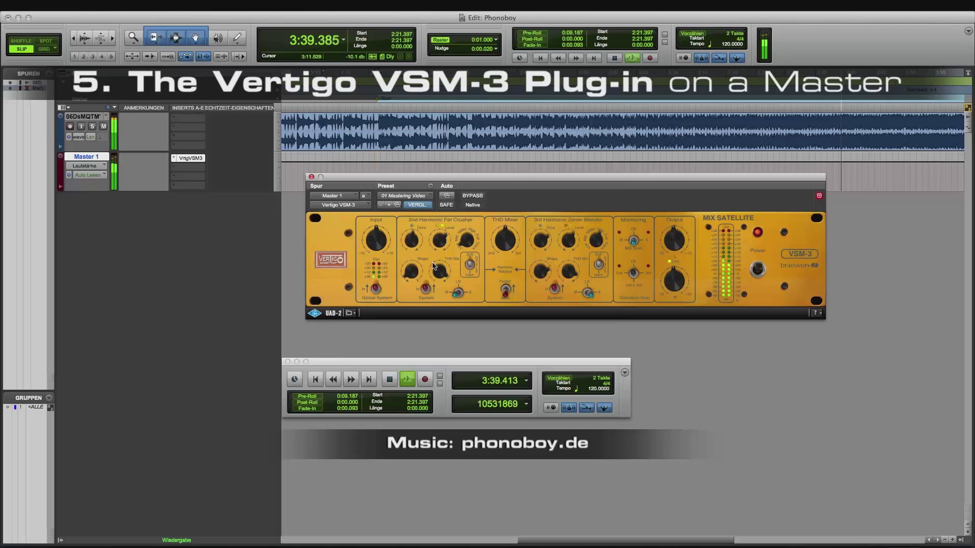
Toggle the Global System switch to compare the wet and dry master
left_click(376, 291)
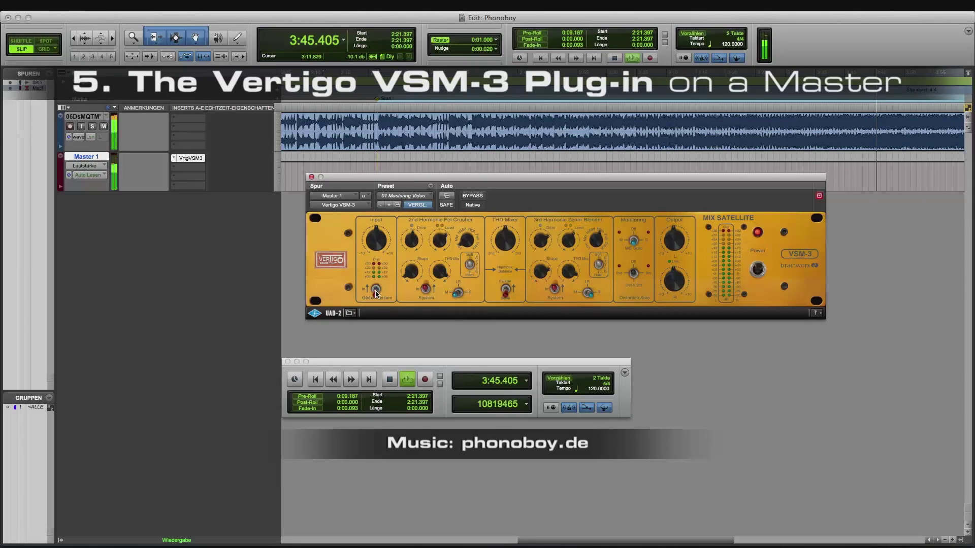
left_click(375, 291)
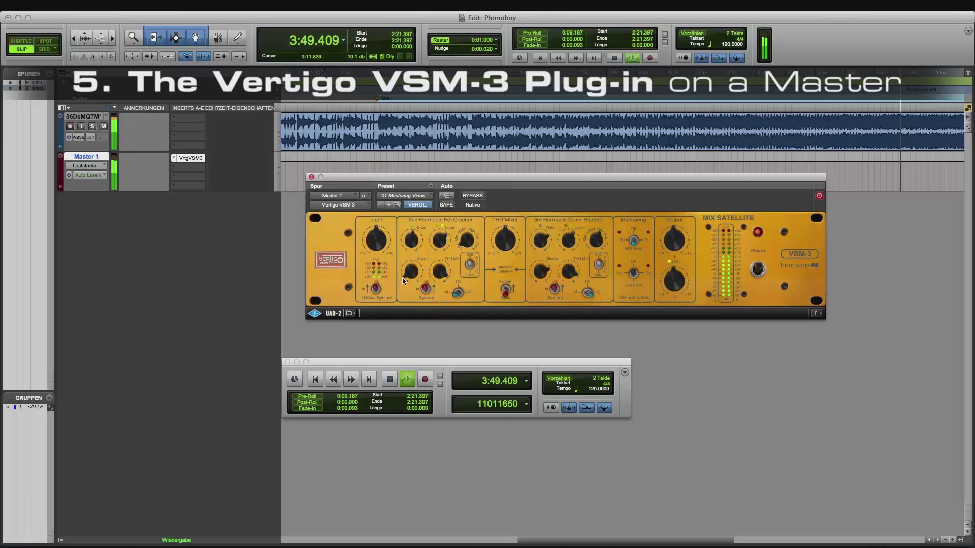
left_click(377, 288)
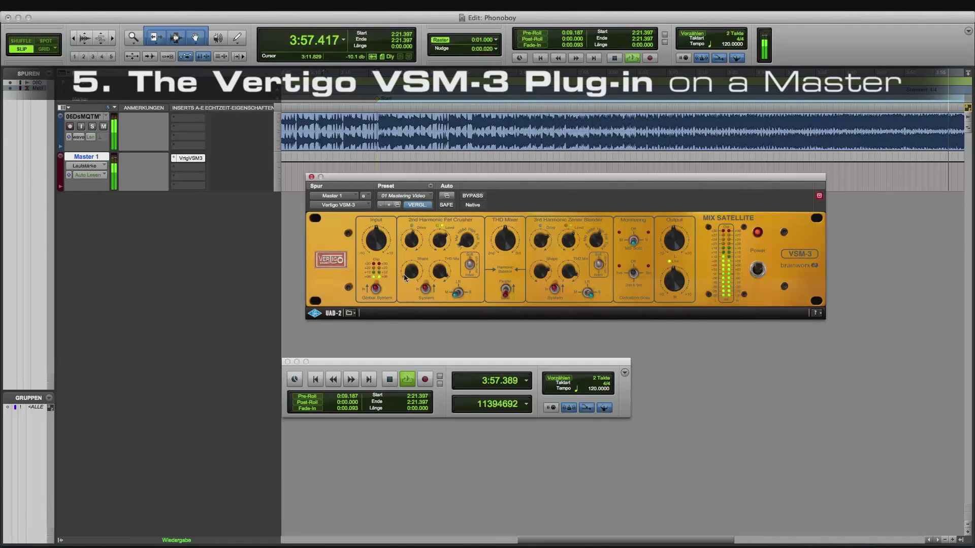
Reduce the FET Crusher's and Zener Blender's Level for subtler processing and compare the master with the Global System switch
left_click_drag(439, 241, 438, 247)
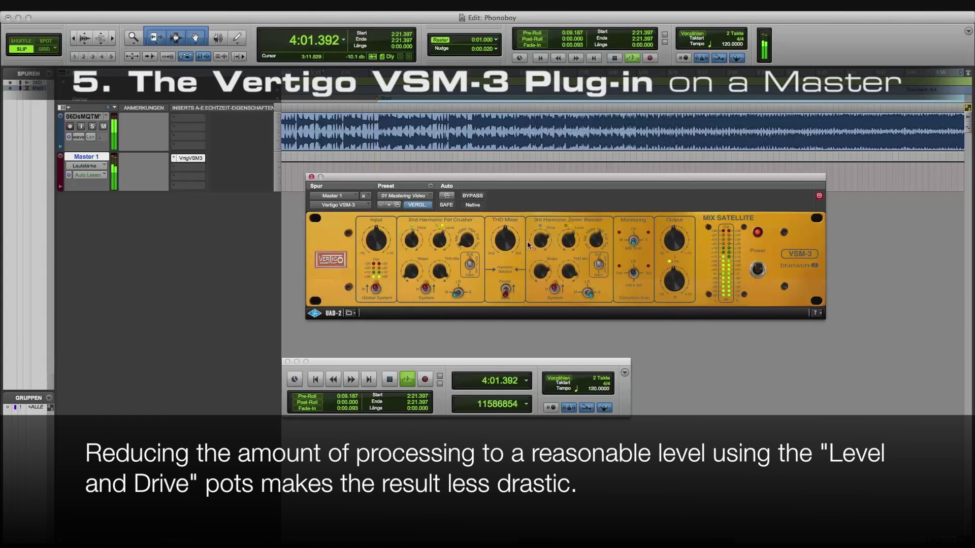
left_click_drag(565, 243, 567, 251)
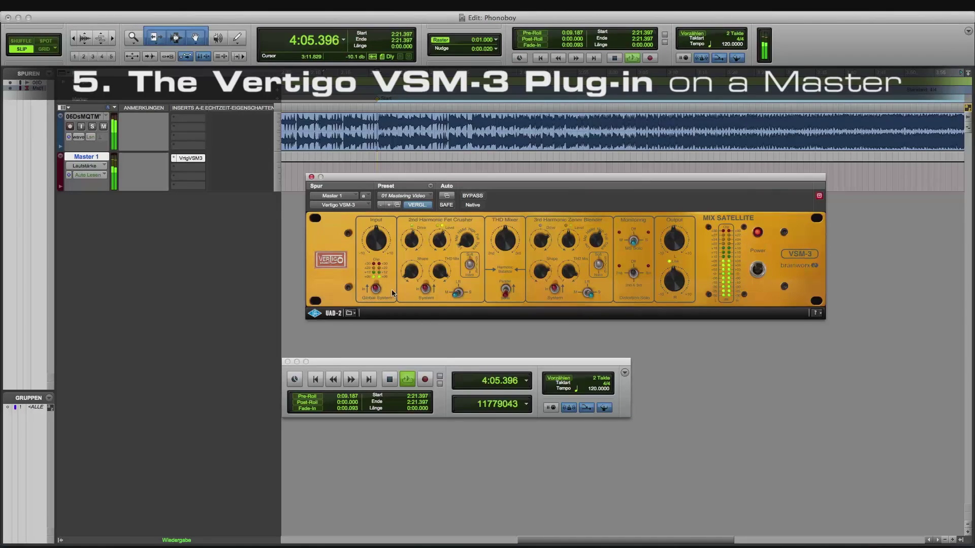
left_click(375, 288)
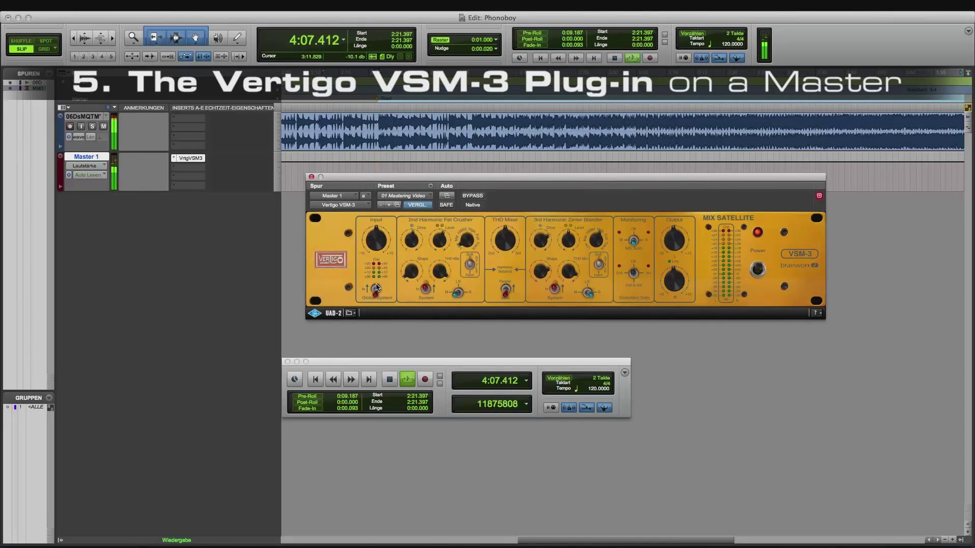